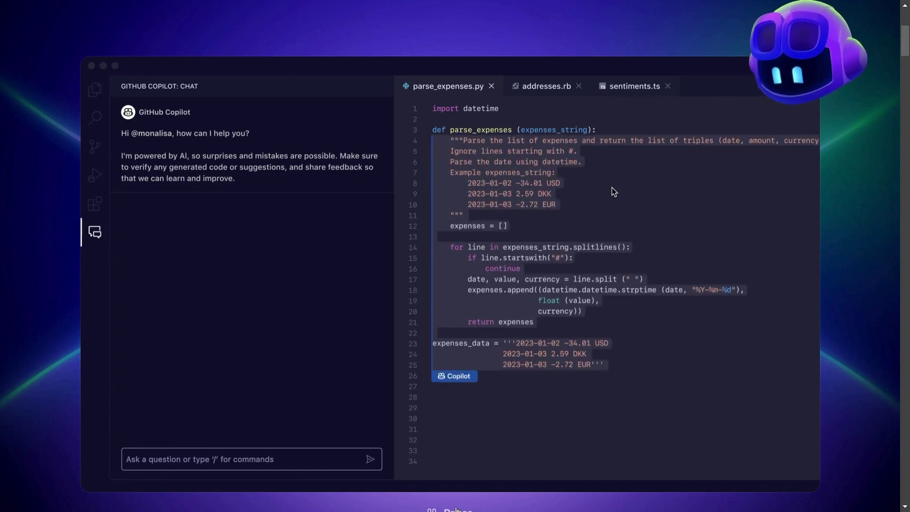
Select the parse_expenses function, lines 3–21 of parse_expenses.py, for Copilot Chat.
left_click_drag(432, 129, 540, 325)
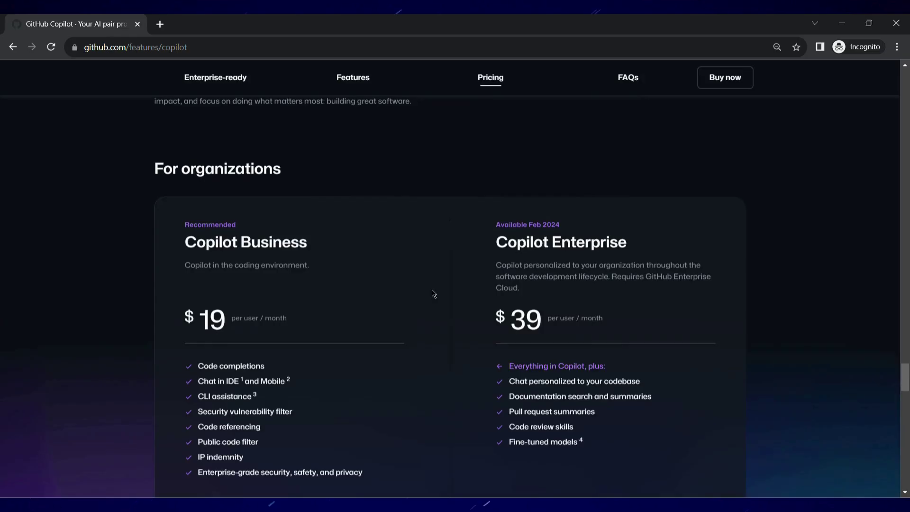
Scroll to For individuals and highlight the $10/month price and free-for-verified-students note.
scroll(433, 294, "down", 3)
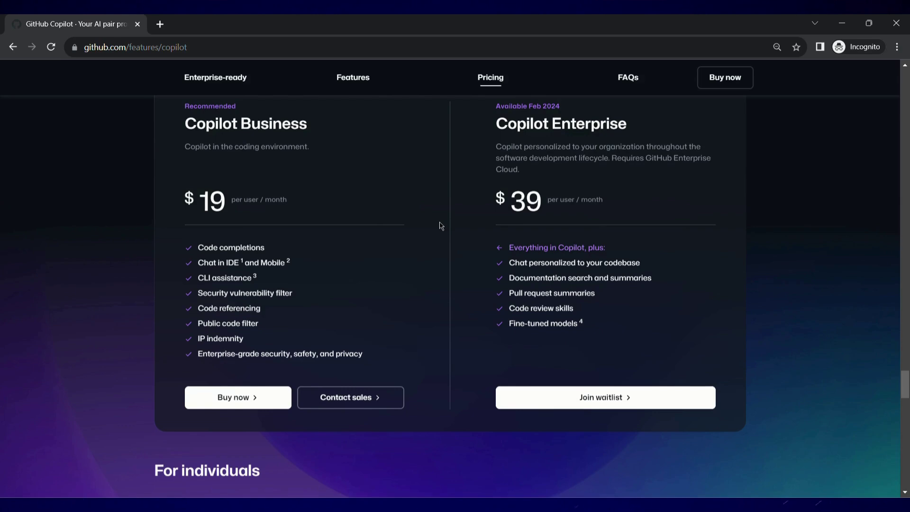
scroll(441, 227, "down", 7)
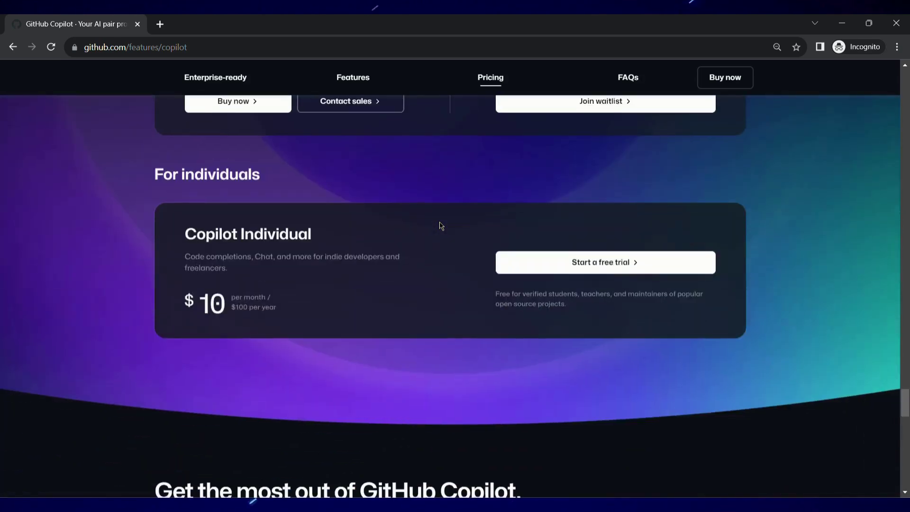
scroll(441, 226, "down", 1)
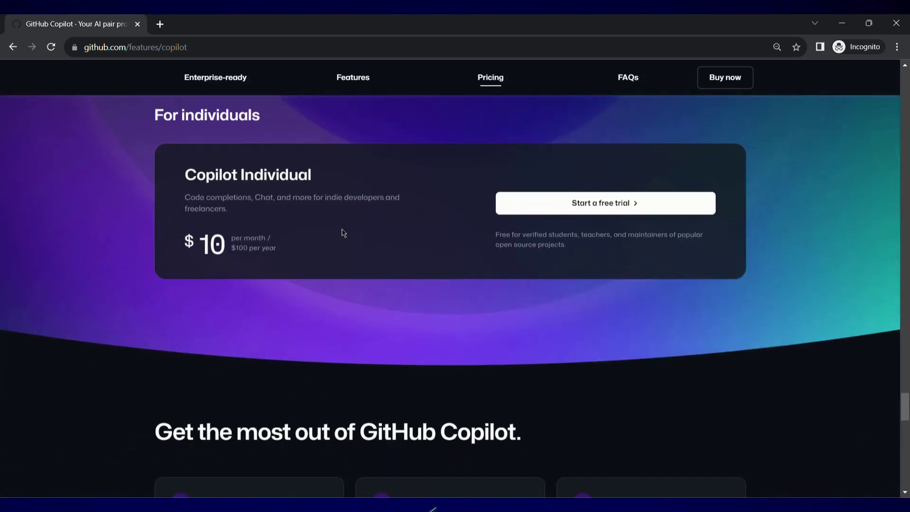
left_click_drag(180, 245, 290, 256)
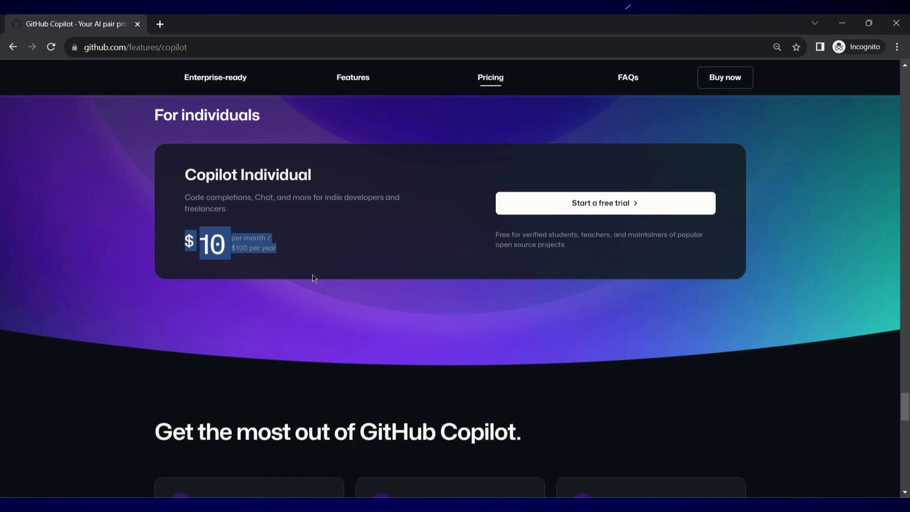
left_click(312, 274)
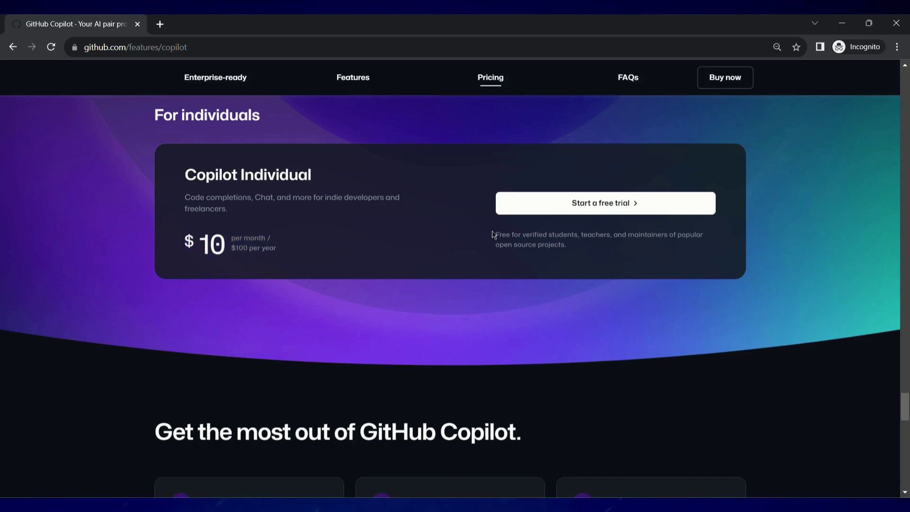
left_click_drag(495, 234, 560, 245)
left_click(575, 250)
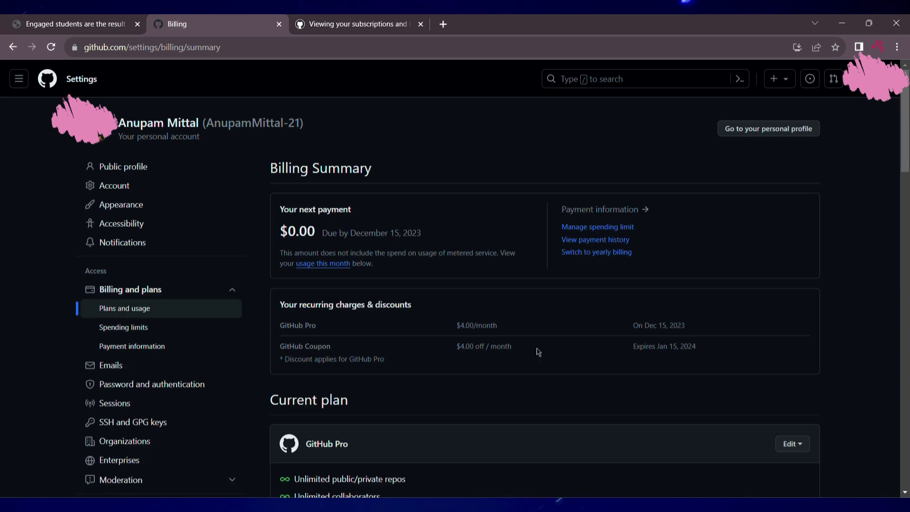
Scroll down to the billing Add-ons showing free Copilot eligibility, then back up.
scroll(480, 350, "down", 5)
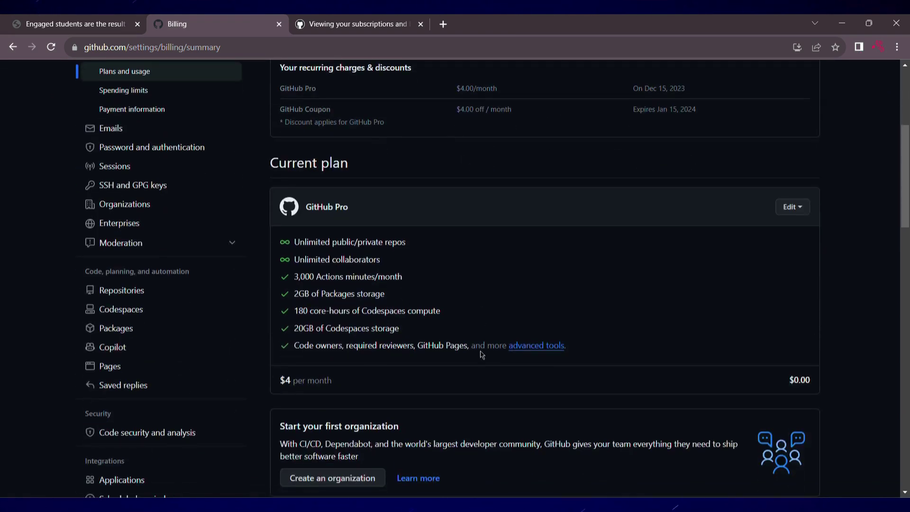
scroll(482, 354, "down", 7)
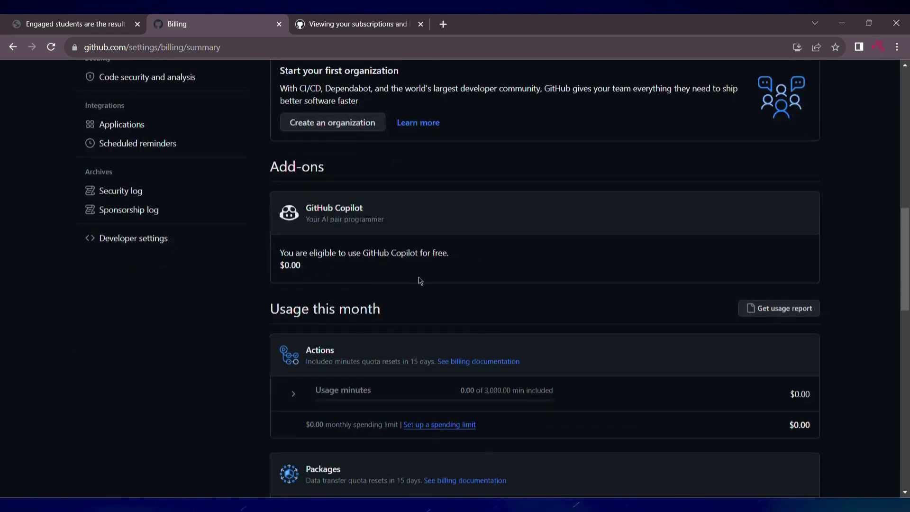
scroll(419, 281, "down", 4)
scroll(419, 281, "up", 15)
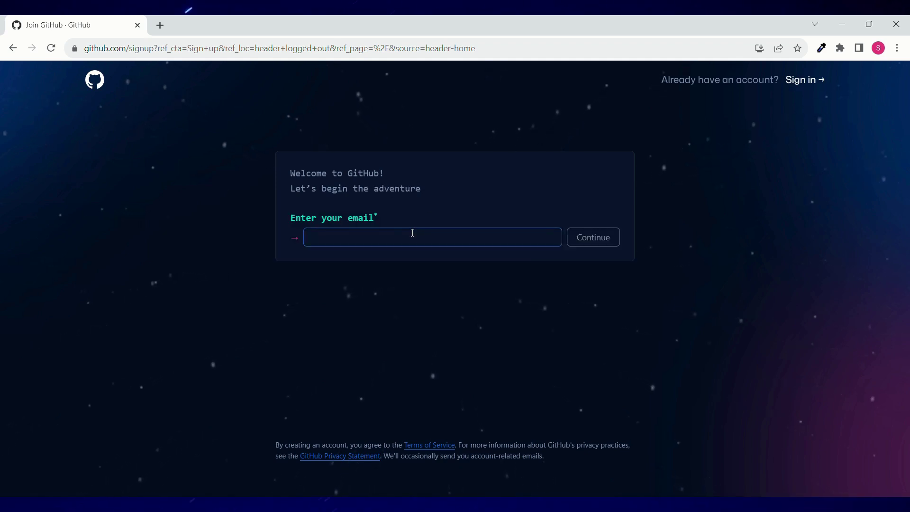
Fill the sign-up form with the school .edu email, a password and an available username.
key("ctrl+v")
type(".e")
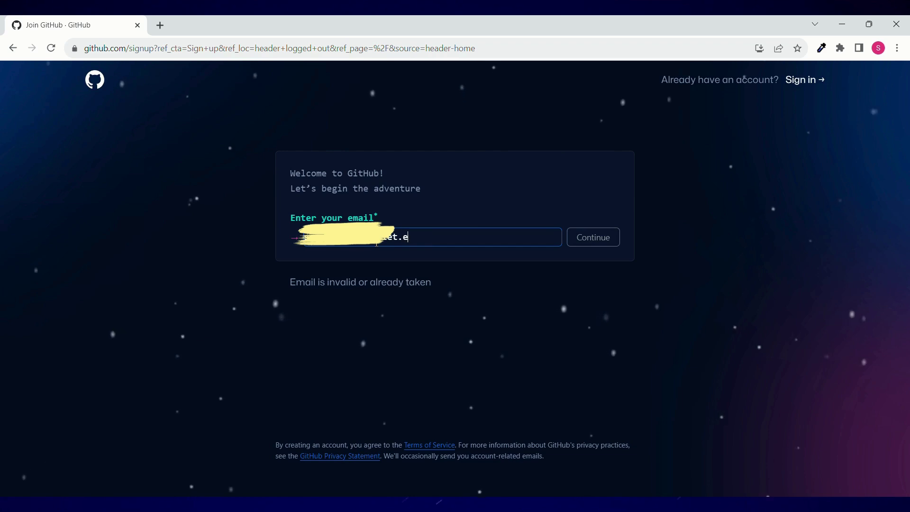
type("du")
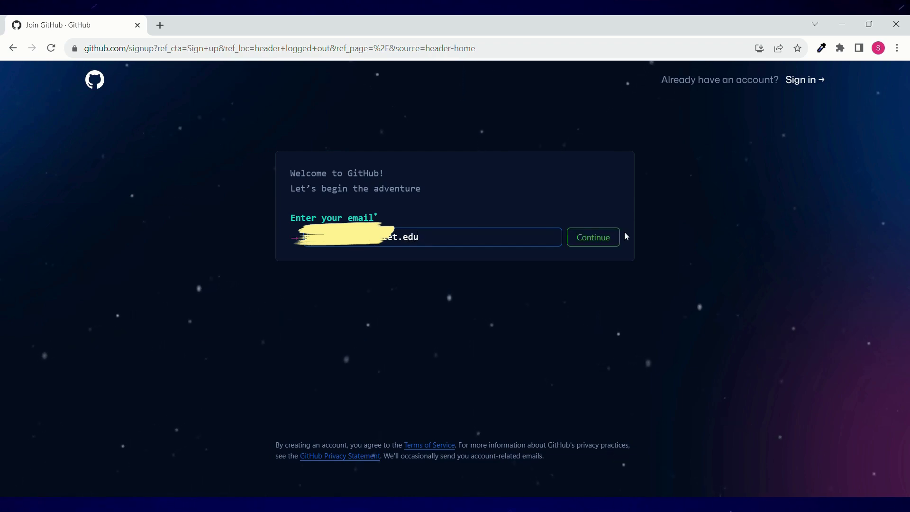
left_click(610, 238)
left_click(356, 290)
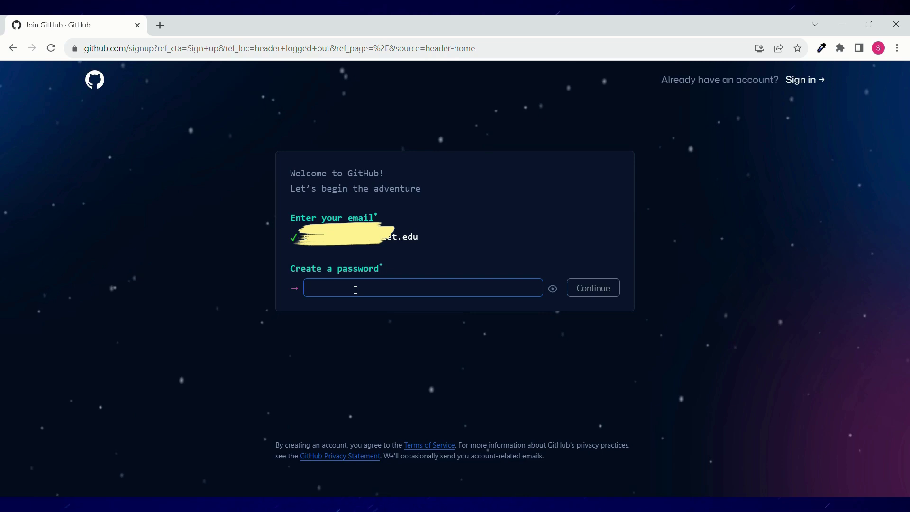
key("ctrl+v")
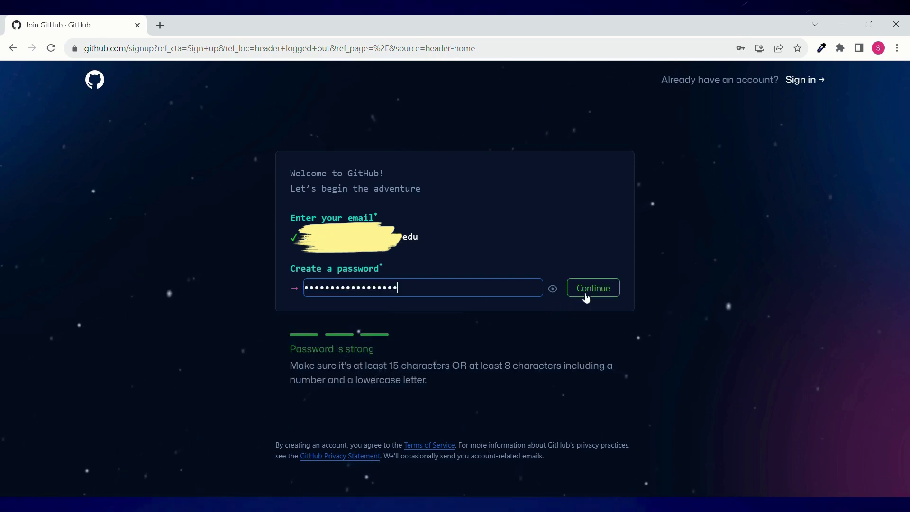
left_click(585, 294)
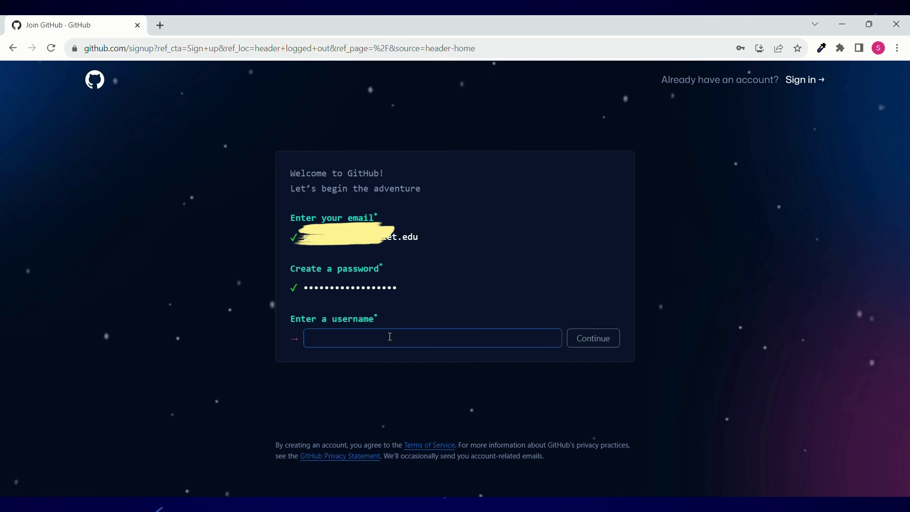
type("prod")
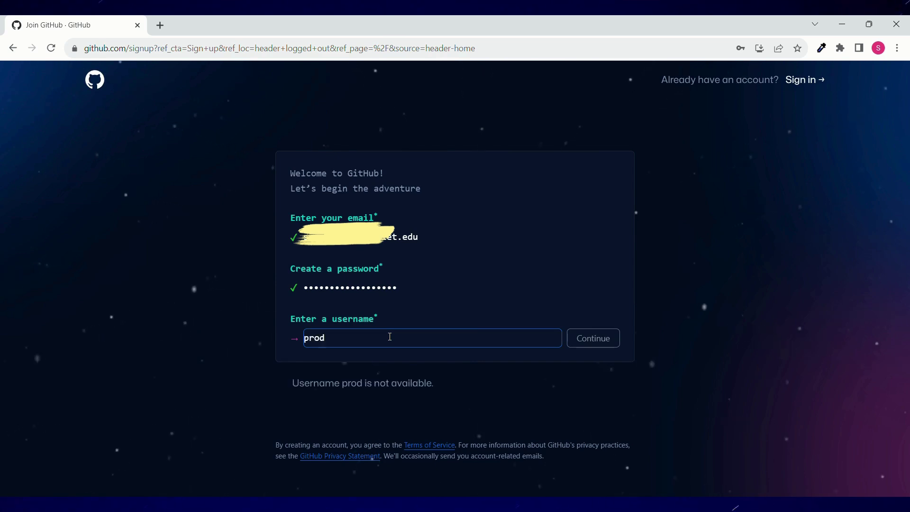
type("-girl")
left_click(612, 346)
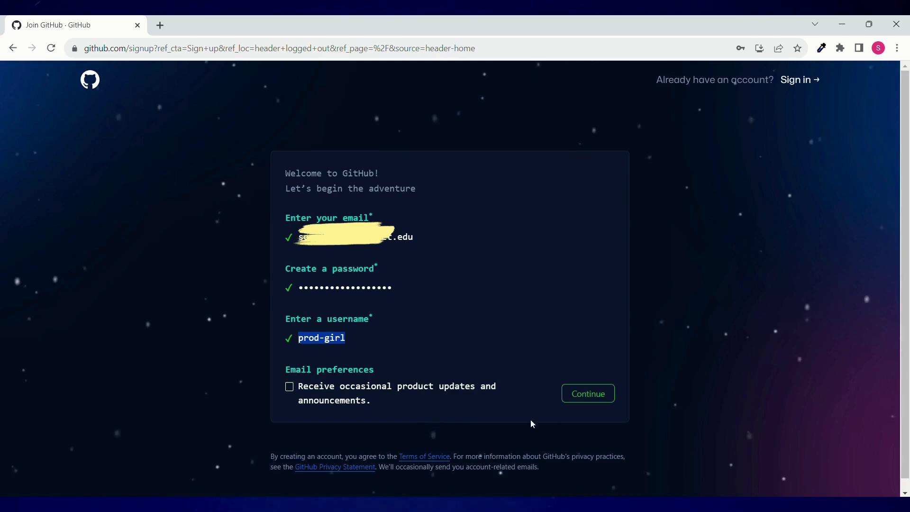
left_click(590, 398)
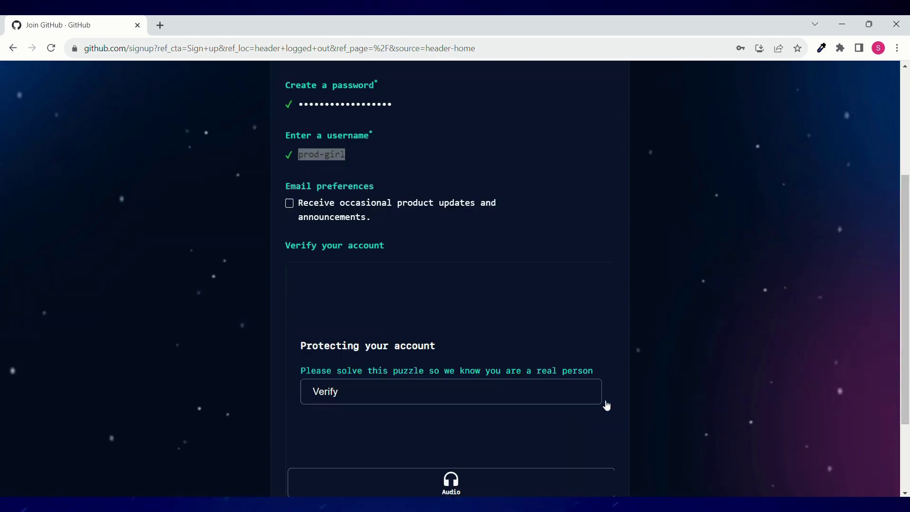
Solve the animal-rotation verification puzzles and create the new account.
left_click(456, 385)
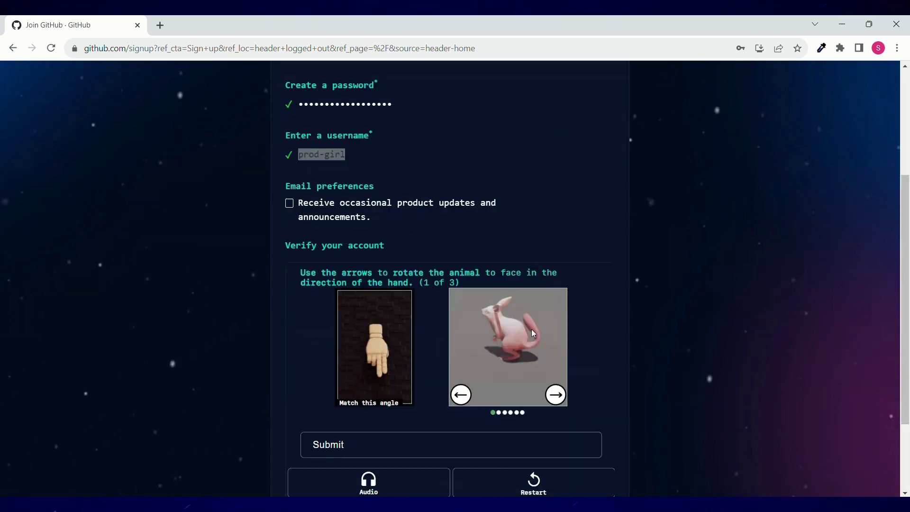
left_click(556, 395)
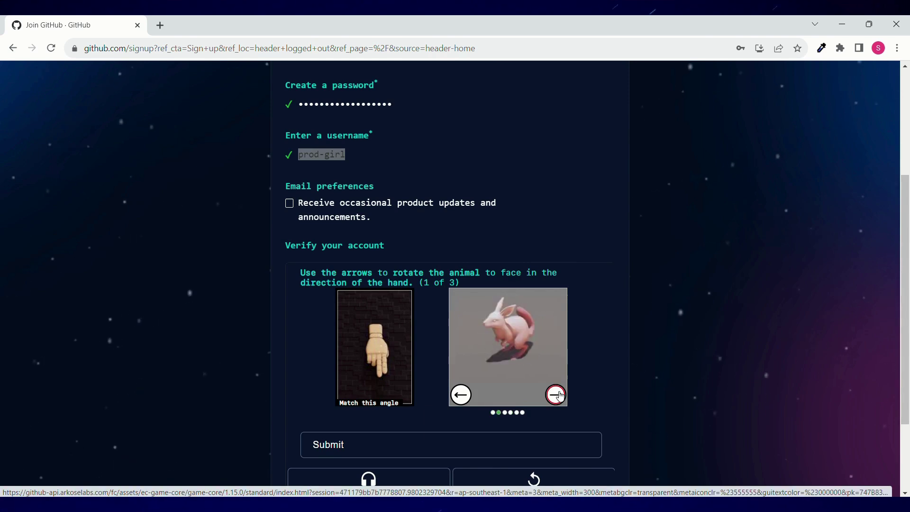
left_click(560, 395)
scroll(482, 426, "down", 2)
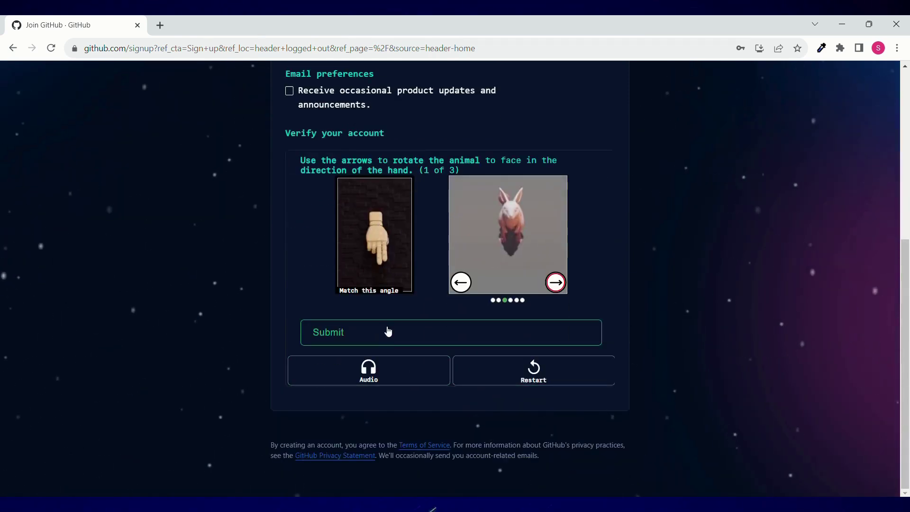
left_click(388, 331)
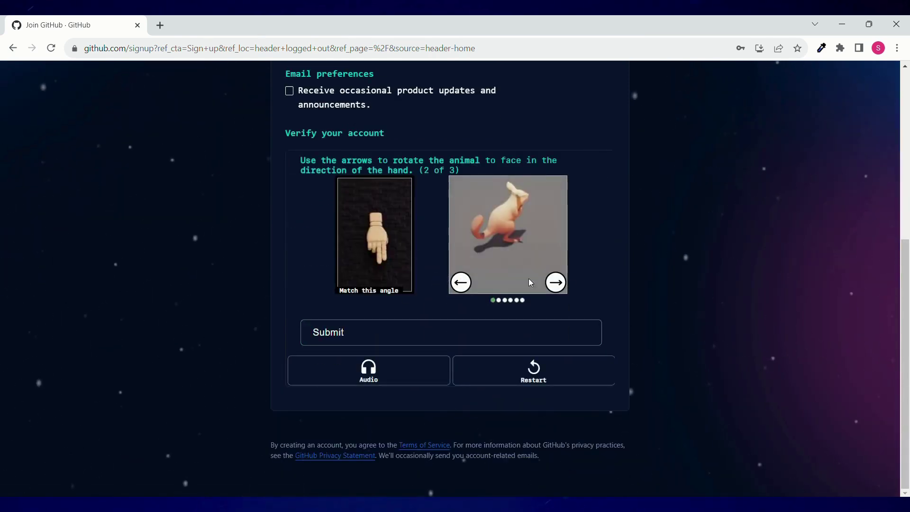
left_click(404, 337)
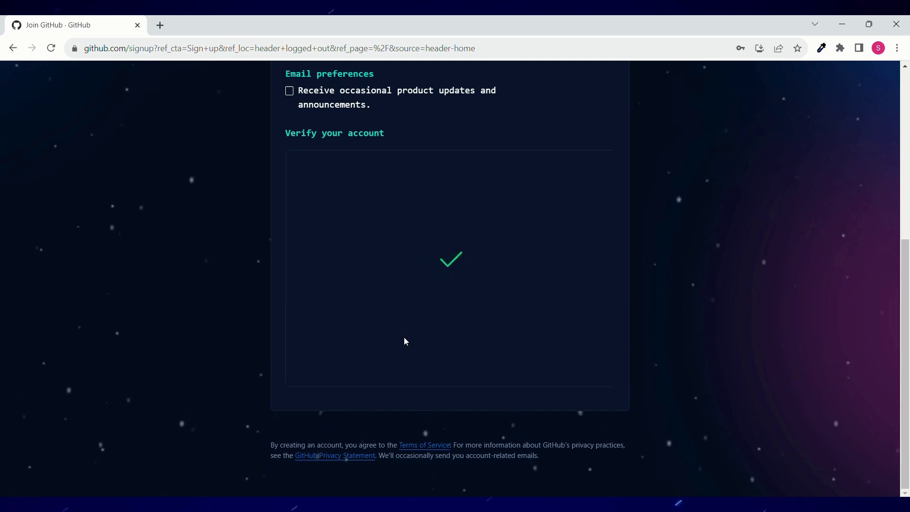
left_click(461, 412)
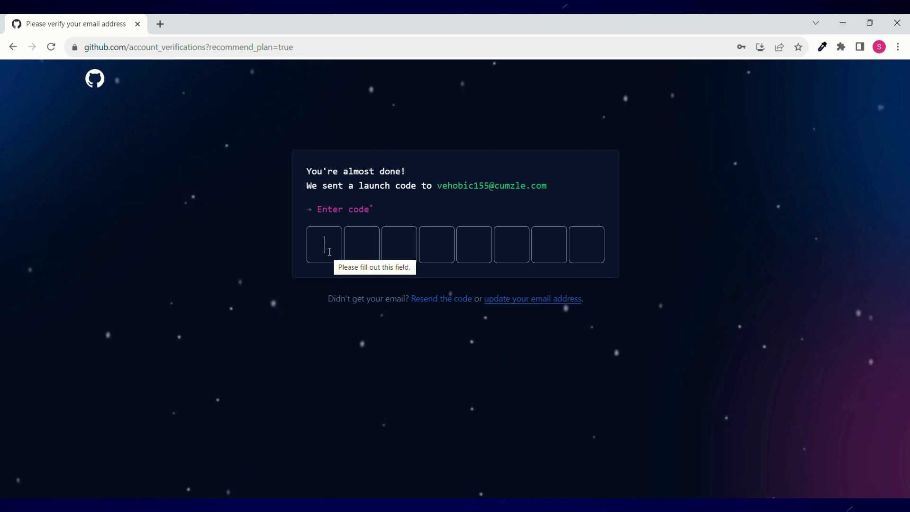
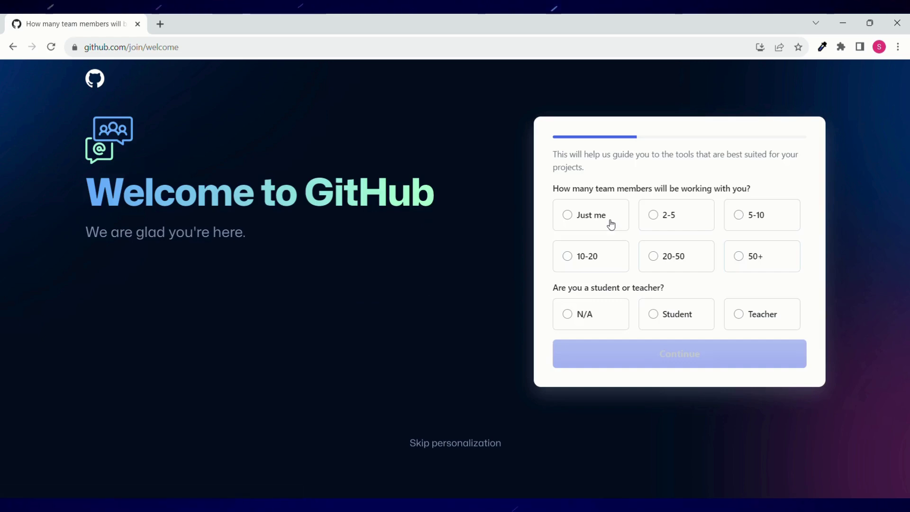
Enter the emailed launch code and answer that only one person will use GitHub.
left_click(612, 225)
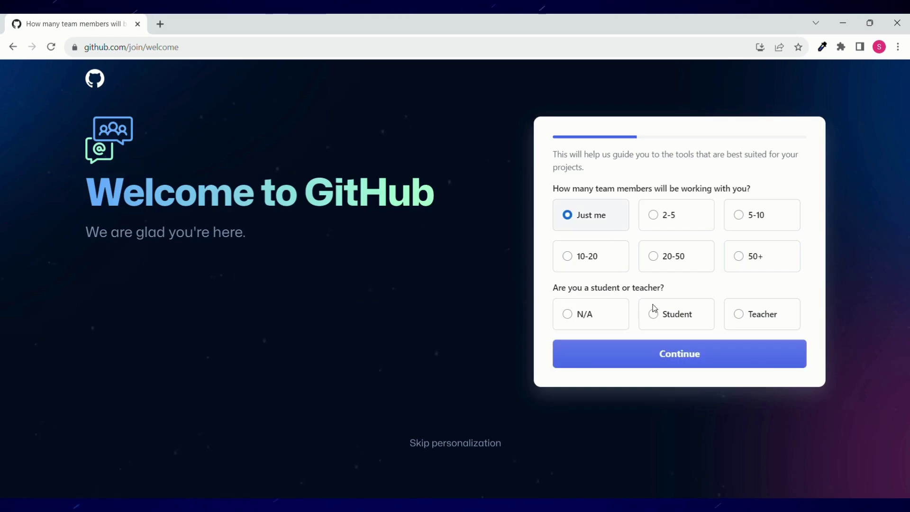
left_click(654, 349)
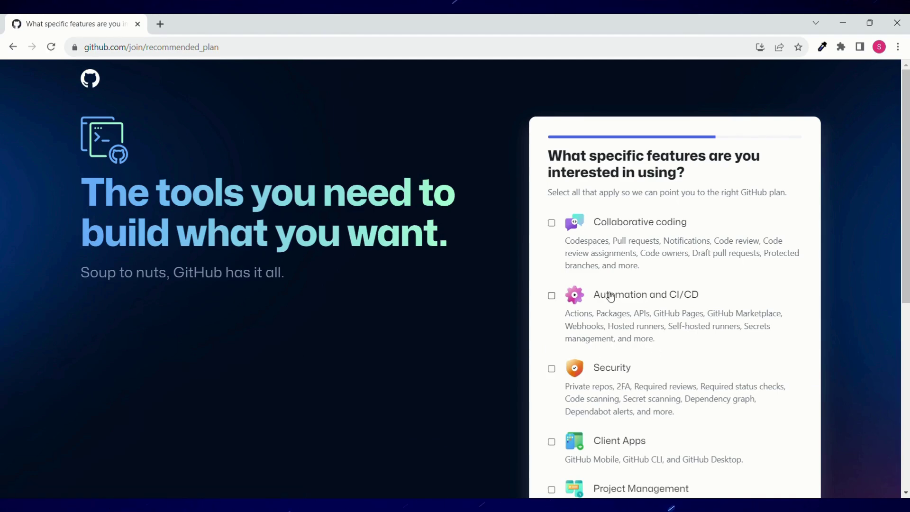
Skip past the features question and continue on the free plan.
scroll(610, 299, "down", 3)
scroll(610, 296, "down", 3)
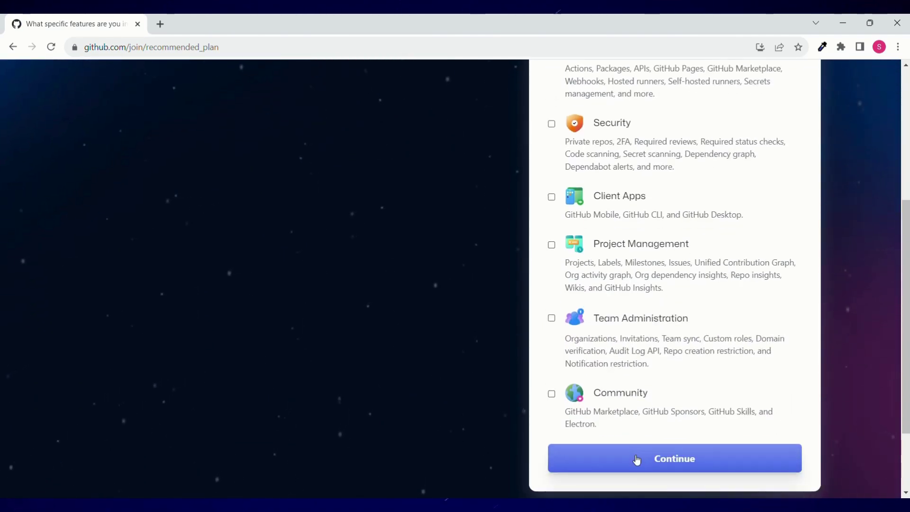
left_click(636, 461)
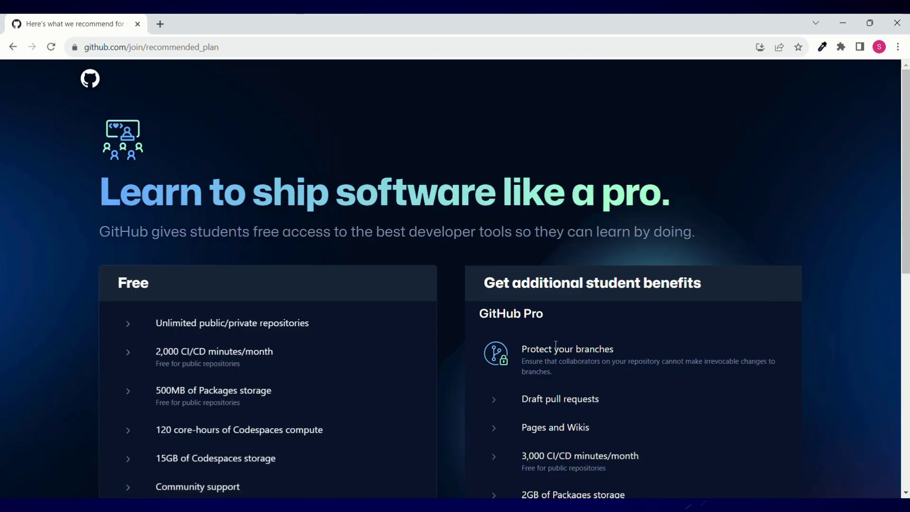
scroll(554, 343, "down", 6)
scroll(555, 348, "down", 2)
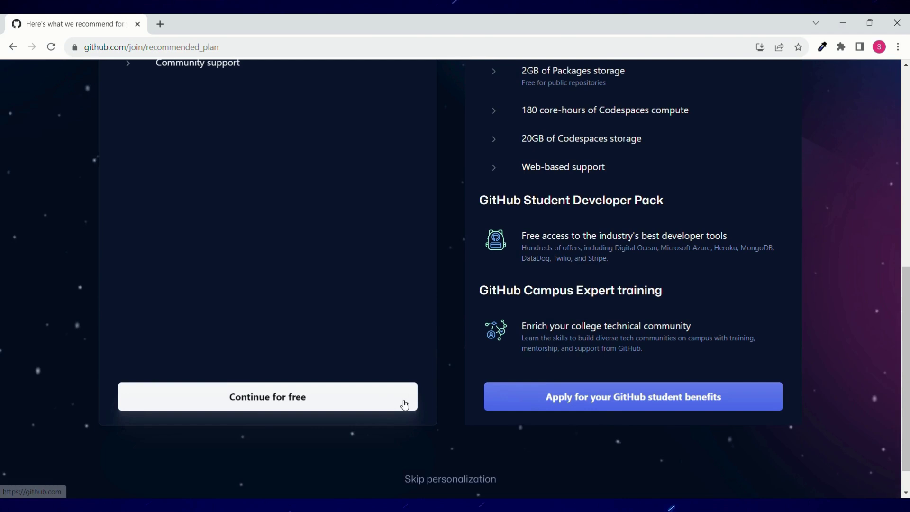
left_click(404, 405)
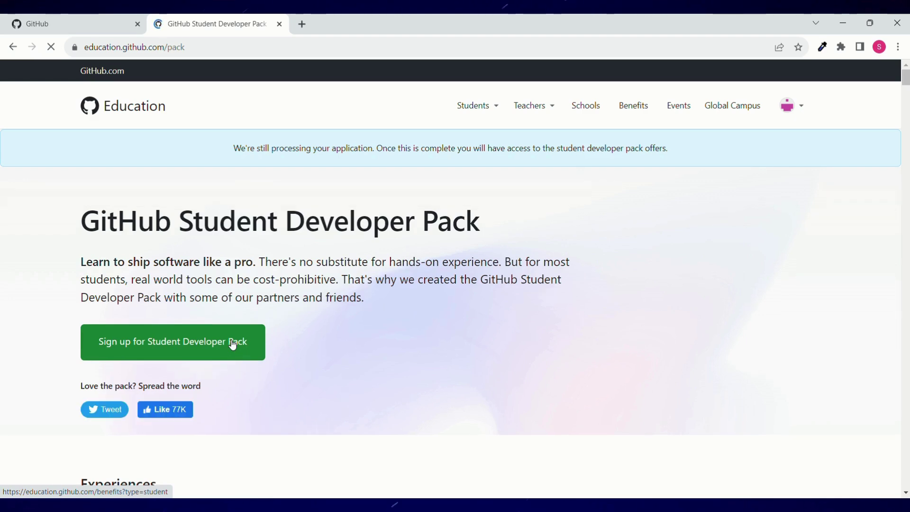
Open the Student Developer Pack application as a Student and choose to add a school email.
left_click(233, 344)
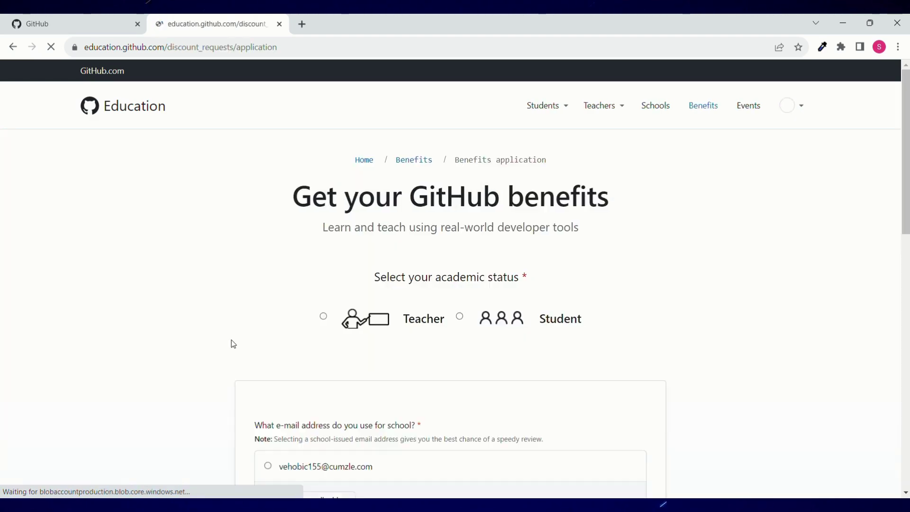
scroll(232, 344, "down", 2)
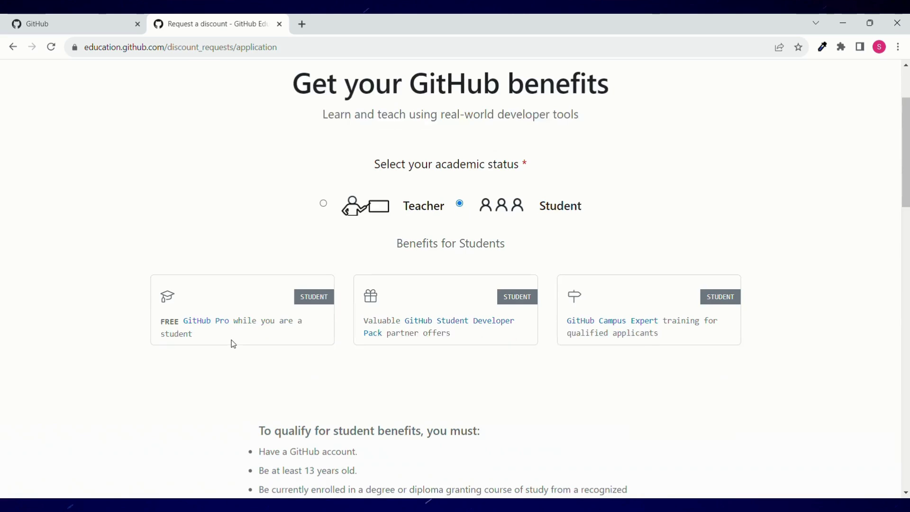
scroll(233, 344, "down", 2)
scroll(234, 344, "down", 15)
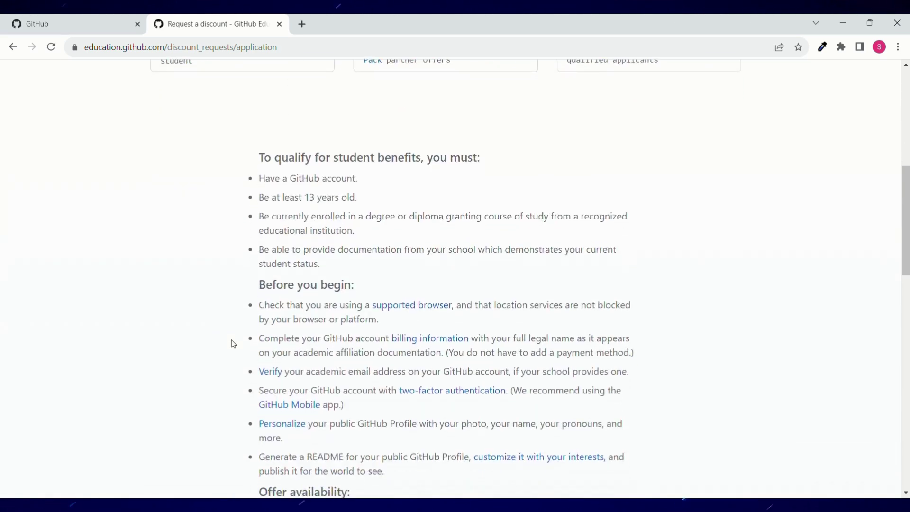
scroll(232, 344, "up", 3)
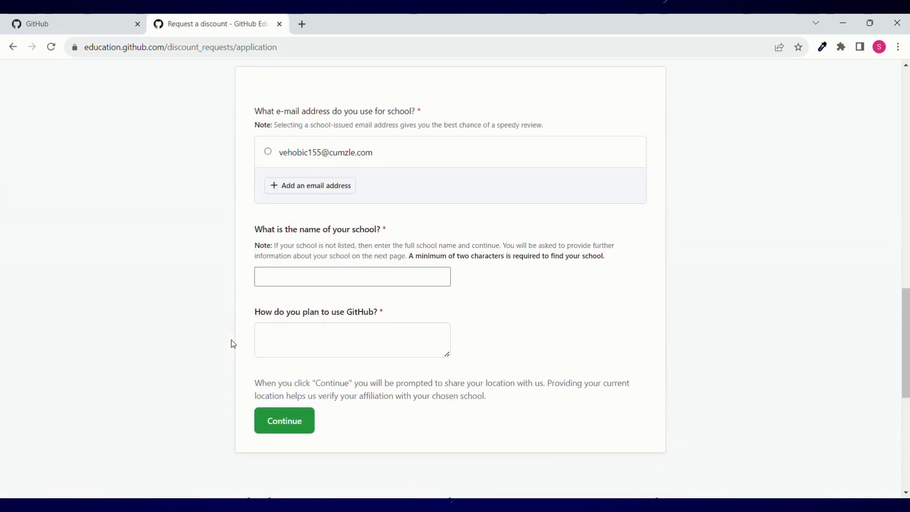
left_click(321, 244)
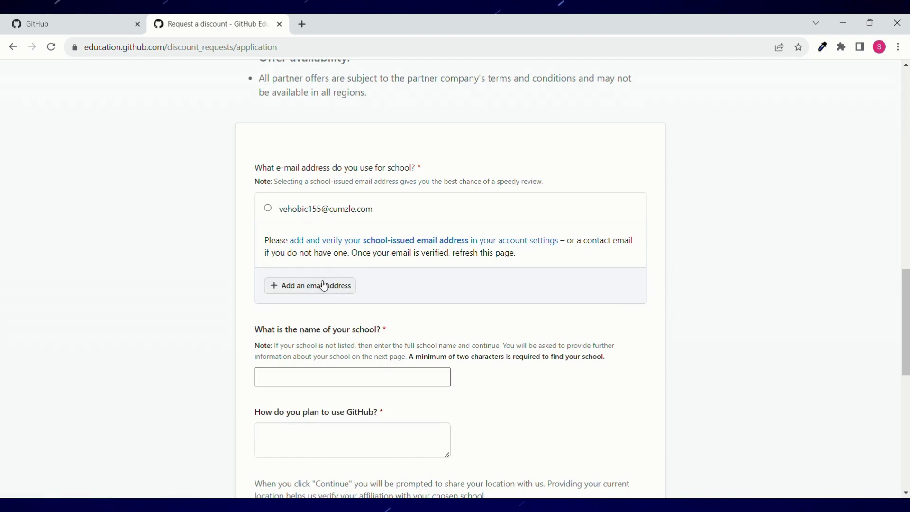
left_click(347, 245)
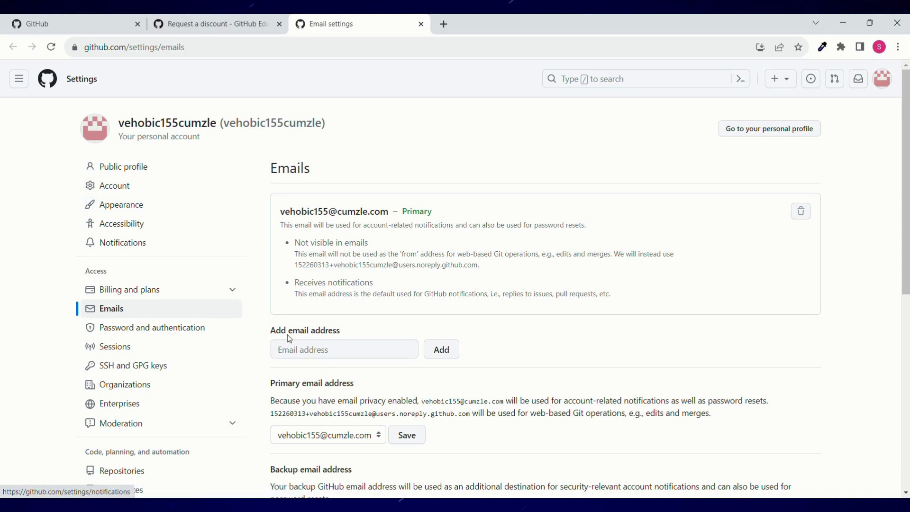
left_click(289, 349)
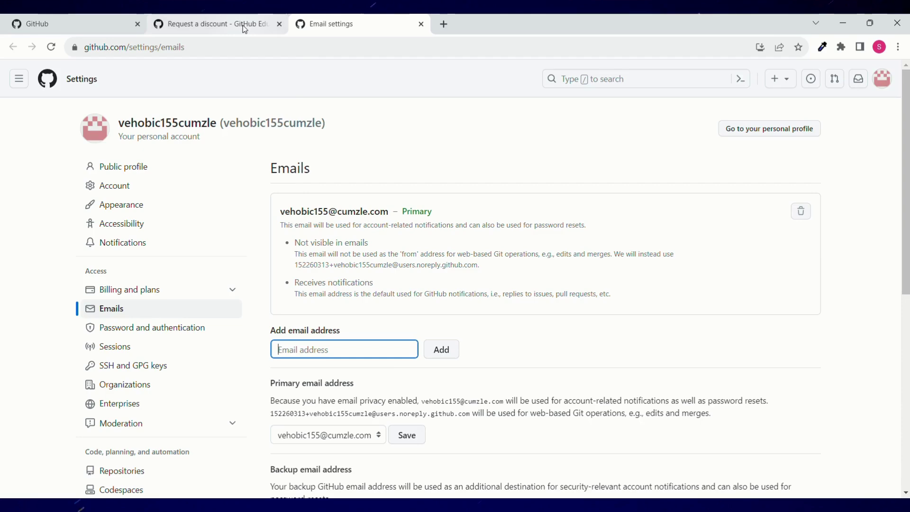
key("ctrl+w")
Submit 'I will learn coding' as the GitHub usage and always allow location access.
scroll(310, 382, "down", 6)
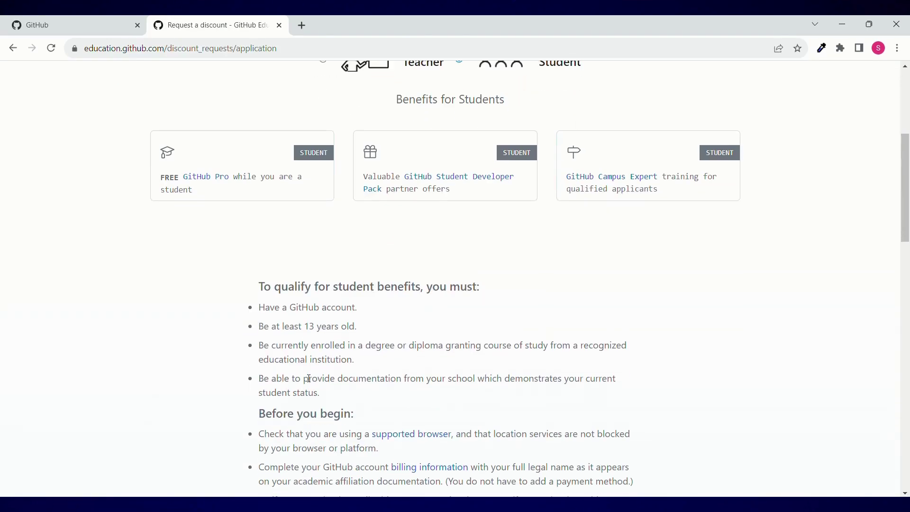
scroll(308, 378, "down", 10)
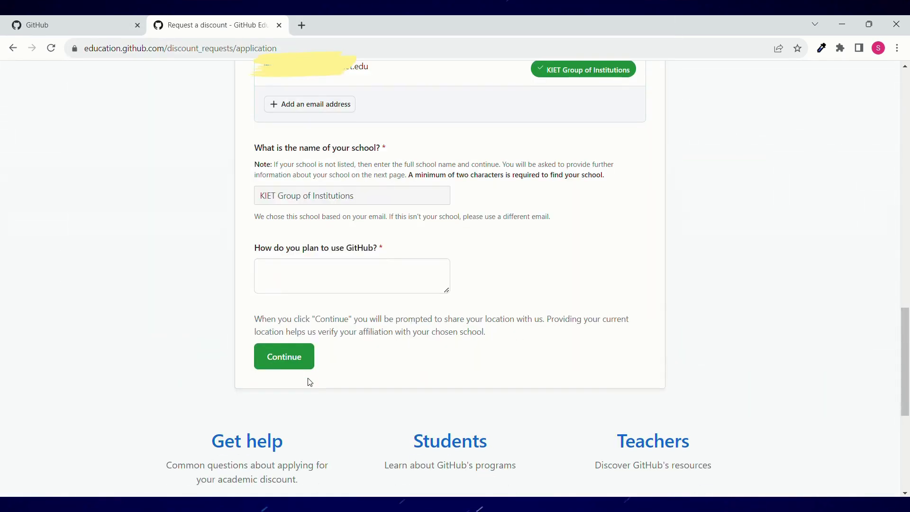
left_click(309, 283)
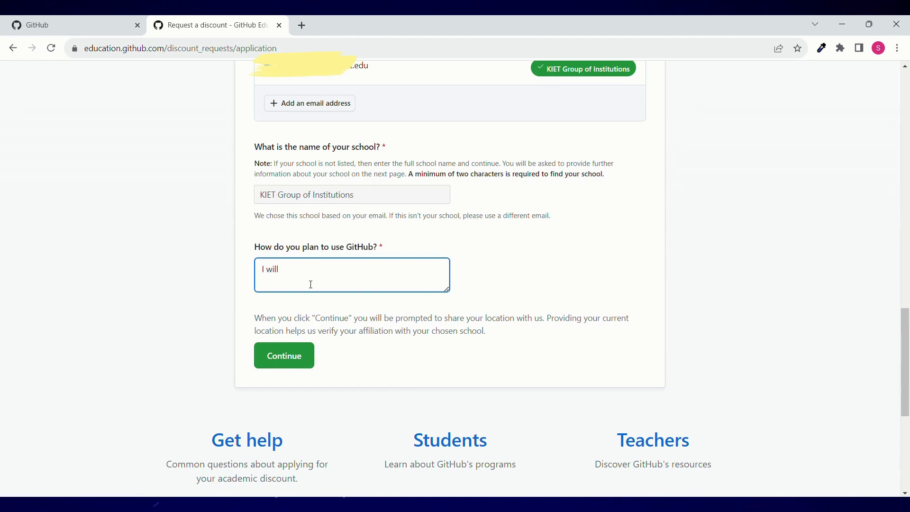
type("I will w")
key("BackSpace")
type("lear")
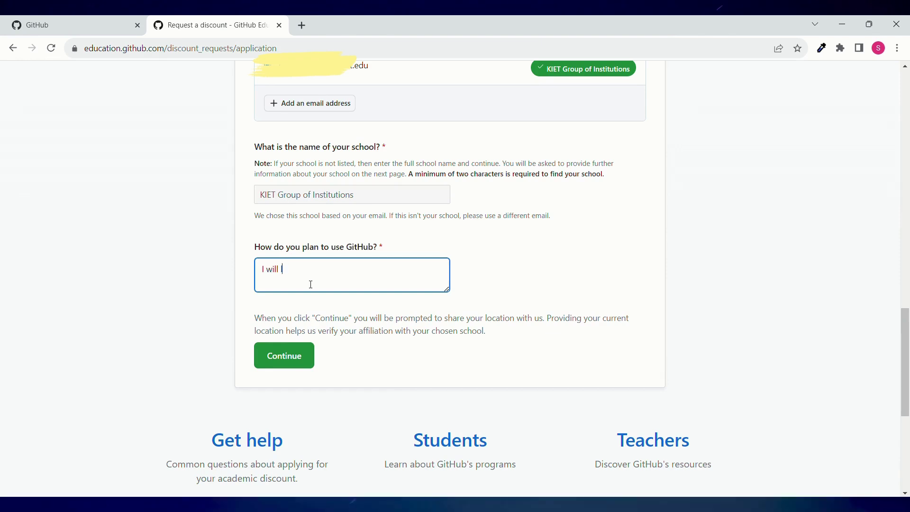
type("n coding")
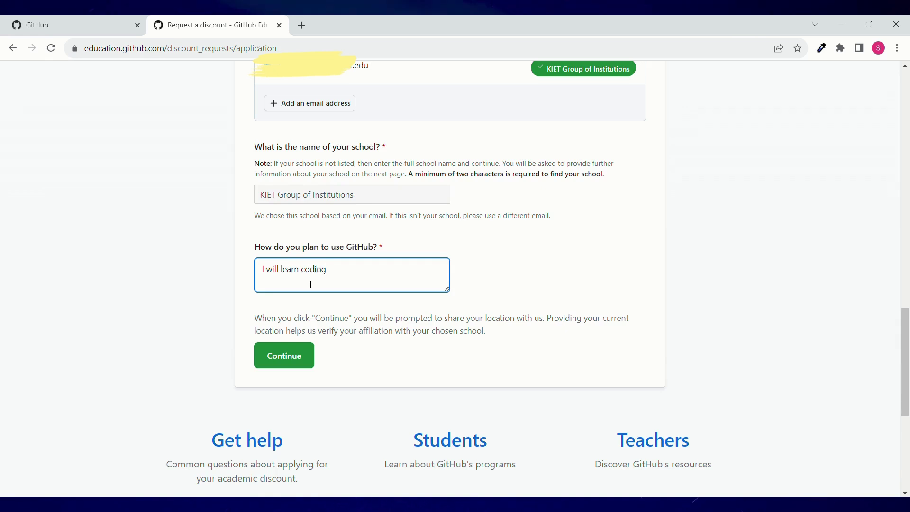
left_click(295, 359)
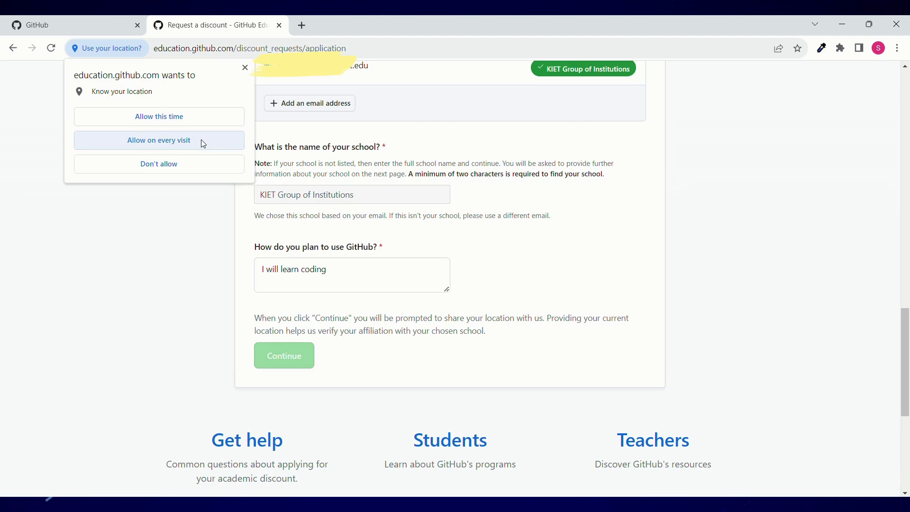
left_click(201, 122)
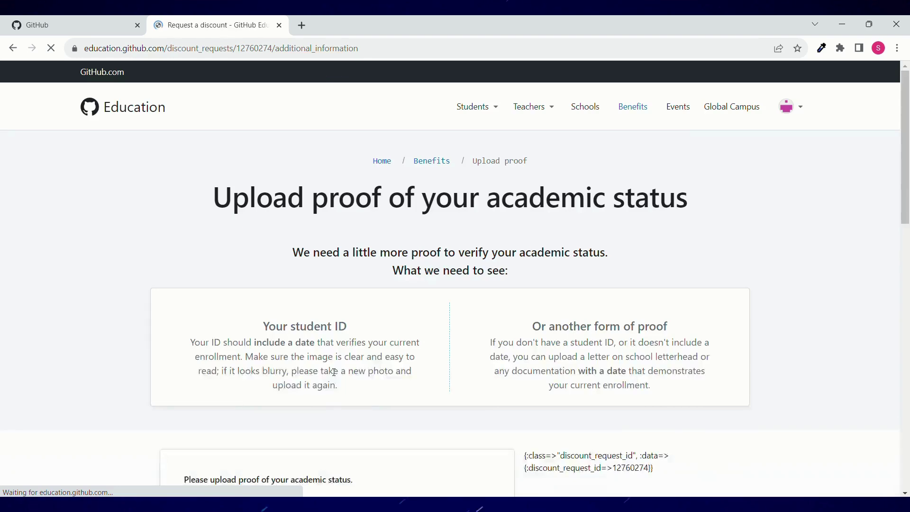
Dismiss the Chrome location survey and scroll down to the Process my application button.
scroll(336, 377, "down", 3)
scroll(335, 377, "down", 5)
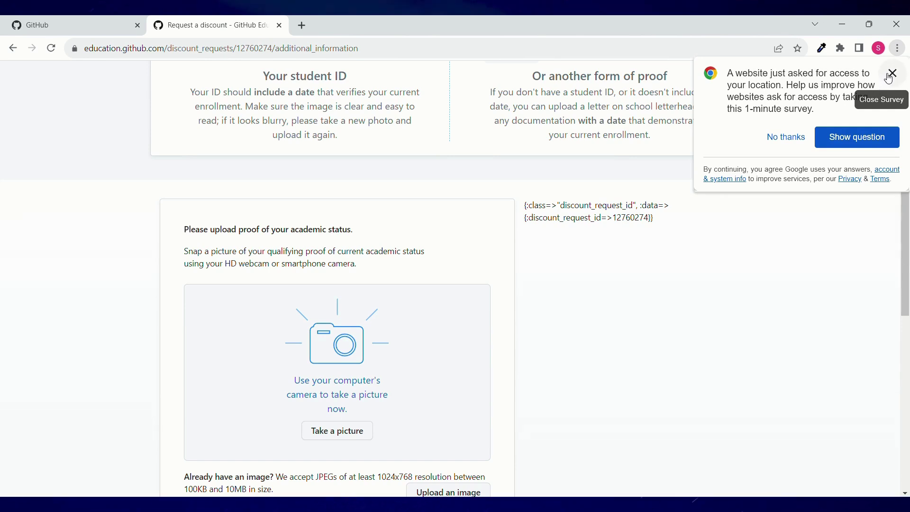
left_click(889, 76)
scroll(609, 300, "down", 2)
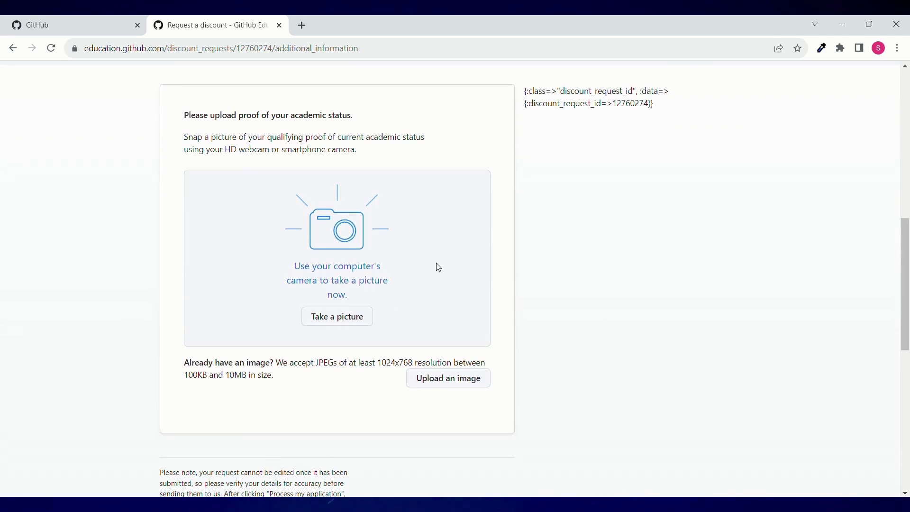
scroll(439, 268, "down", 1)
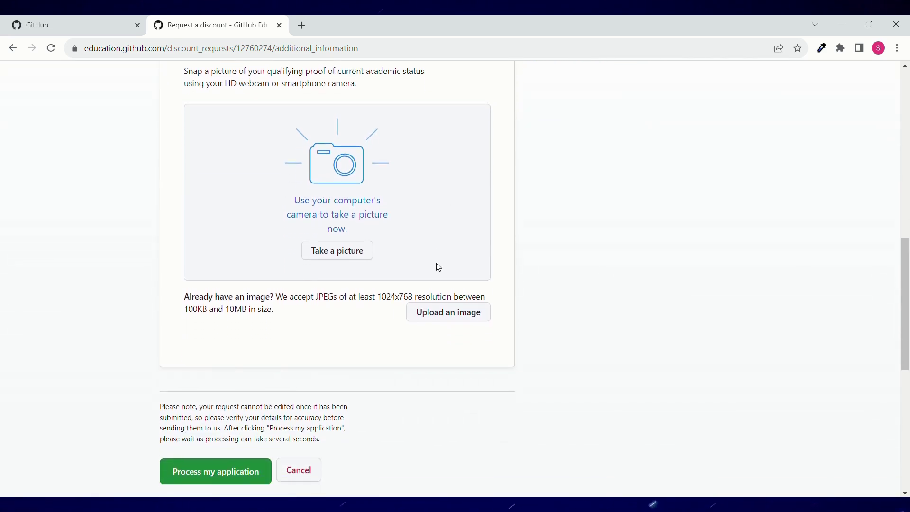
scroll(439, 267, "down", 5)
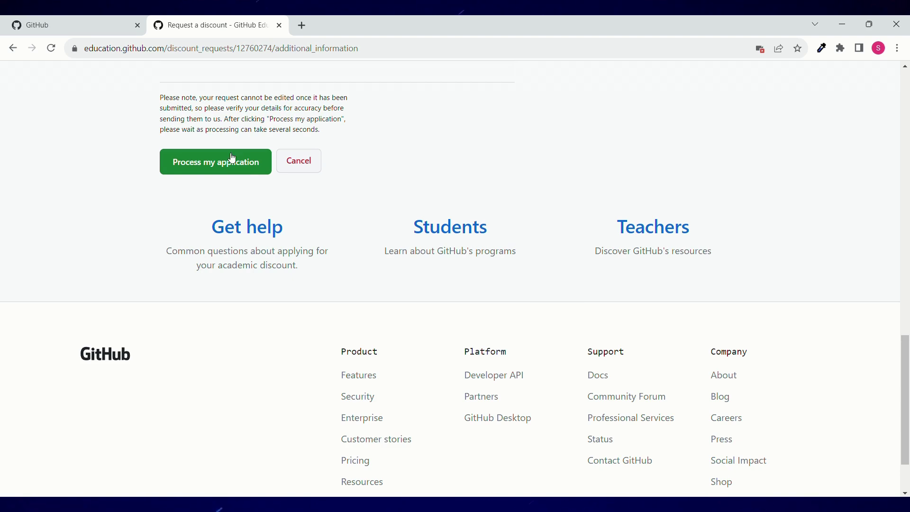
Send the application via Process my application and wait for the progress bar to finish.
left_click(233, 160)
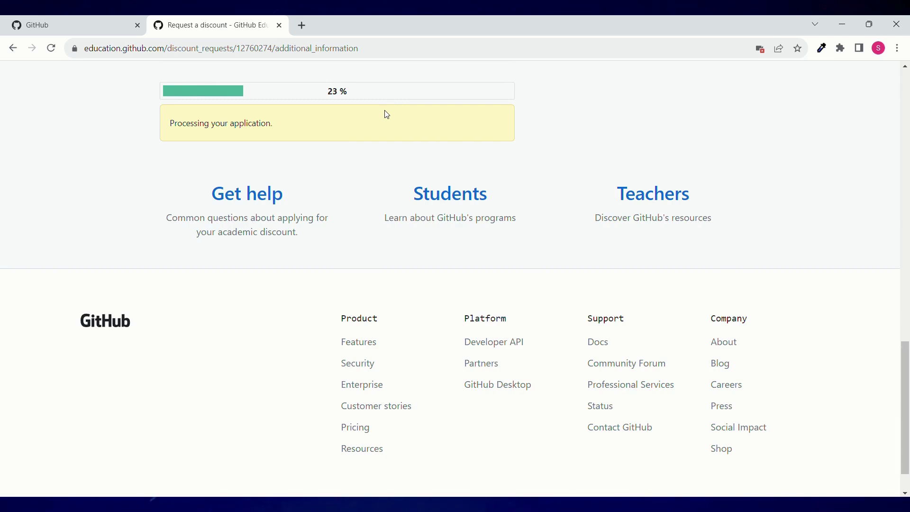
scroll(388, 115, "up", 1)
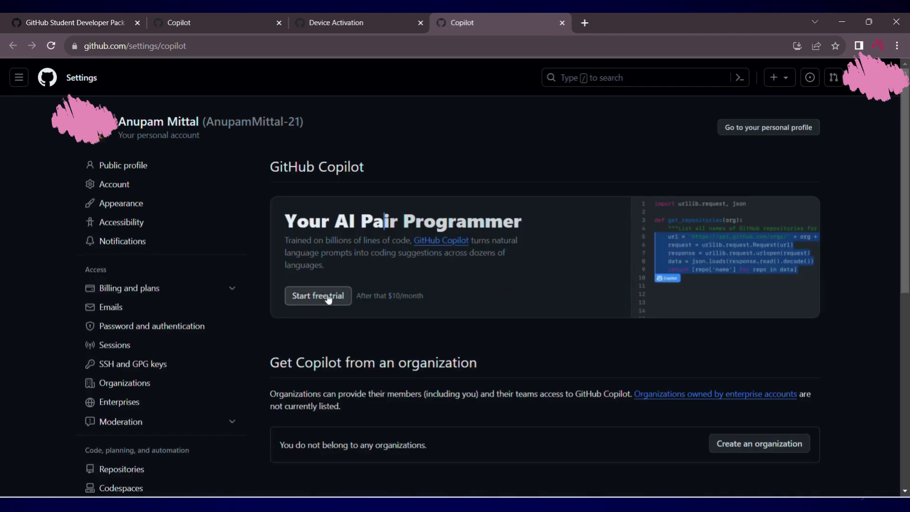
Start the Copilot free trial and accept free access to GitHub Copilot.
left_click(324, 298)
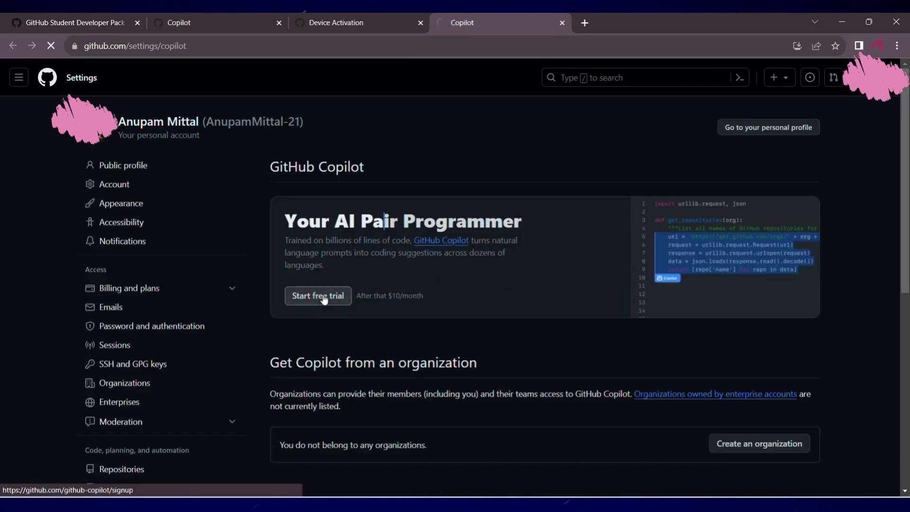
scroll(324, 295, "down", 3)
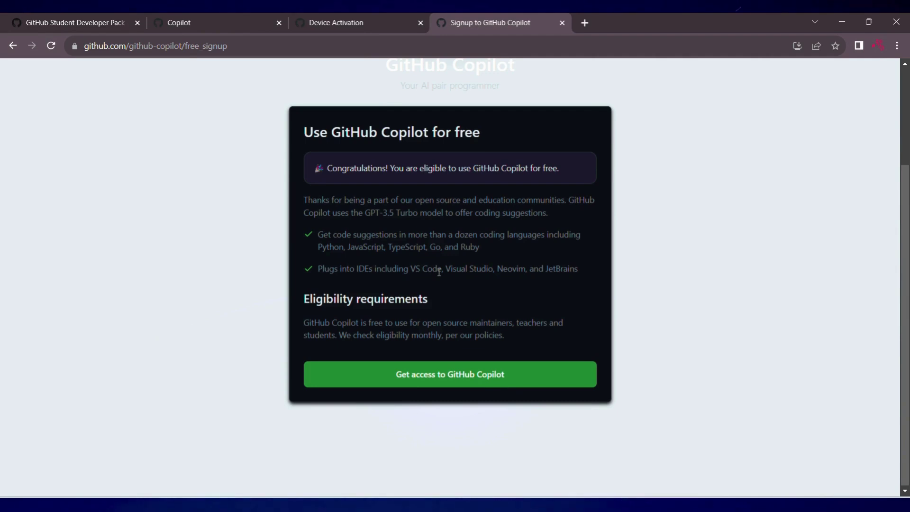
scroll(439, 272, "down", 1)
left_click(464, 374)
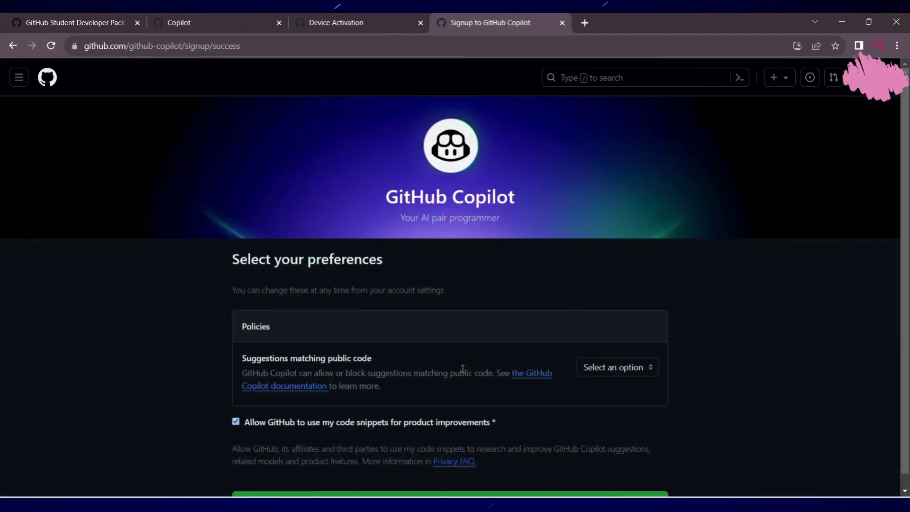
Set public code suggestions to Allow and save to finish the Copilot signup.
scroll(463, 371, "down", 1)
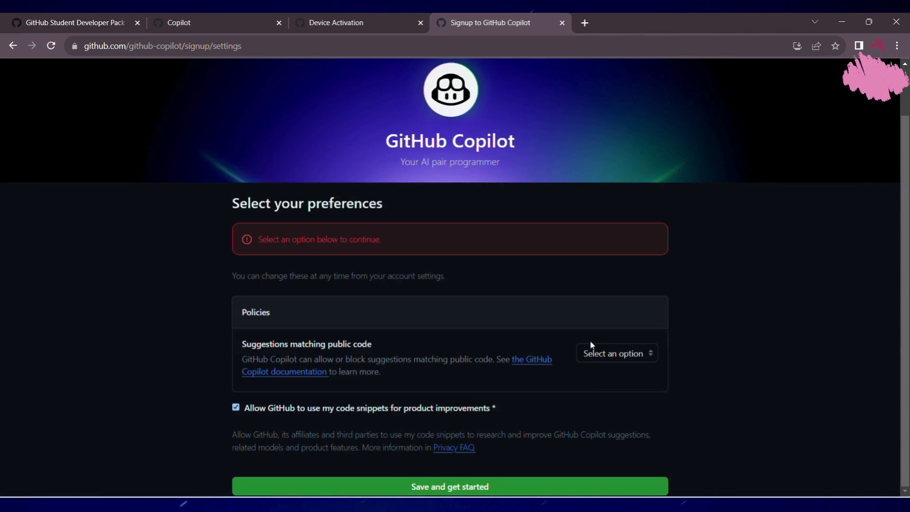
left_click(601, 351)
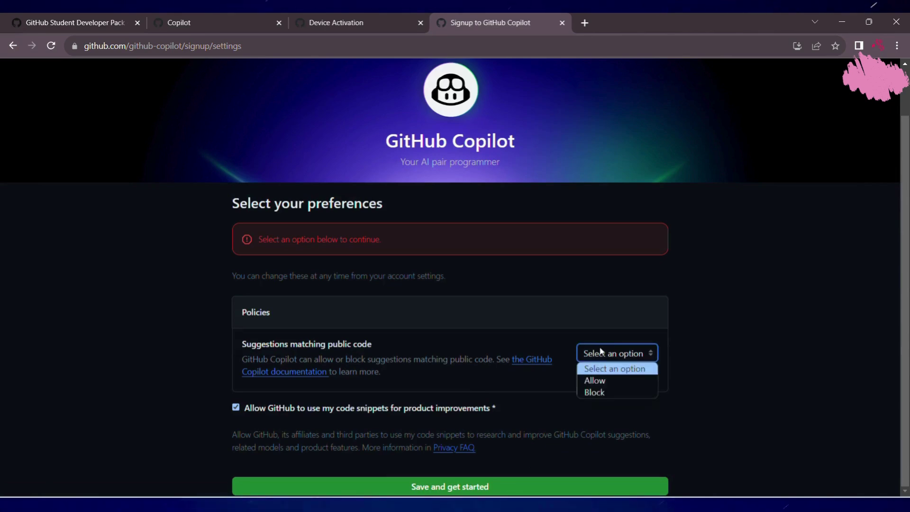
left_click(599, 378)
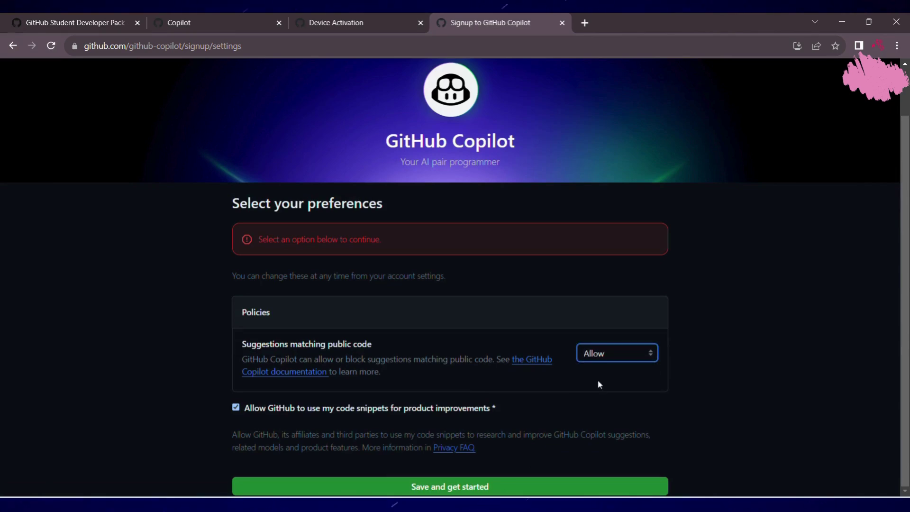
left_click(560, 486)
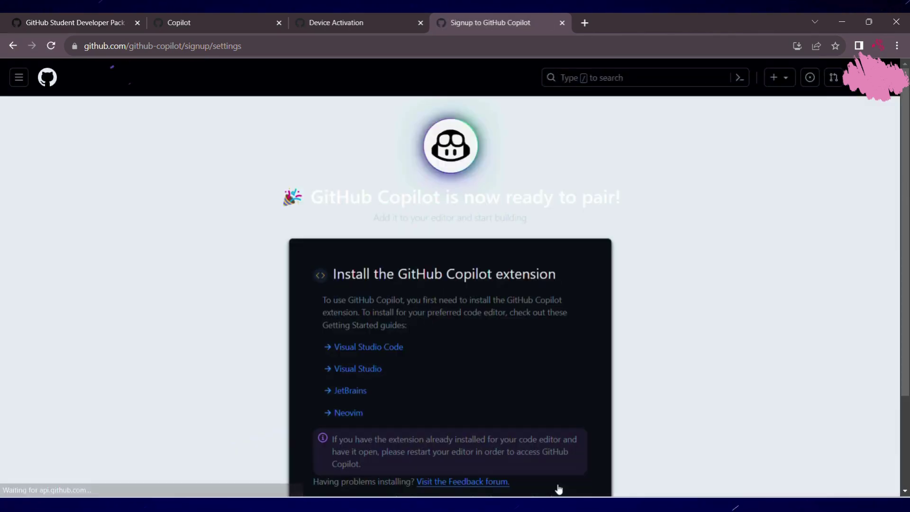
scroll(609, 388, "down", 1)
scroll(611, 390, "down", 1)
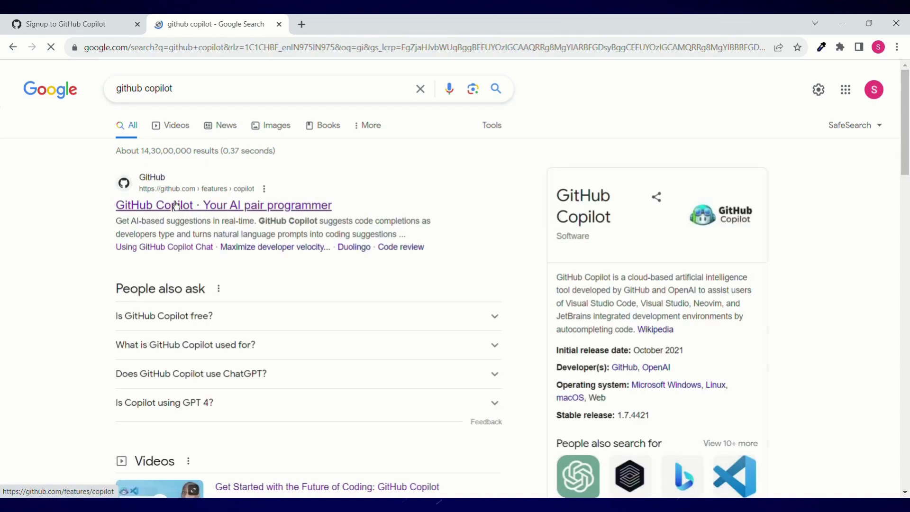
Go from the 'GitHub Copilot · Your AI pair programmer' result to the 30-day trial signup page.
left_click(176, 205)
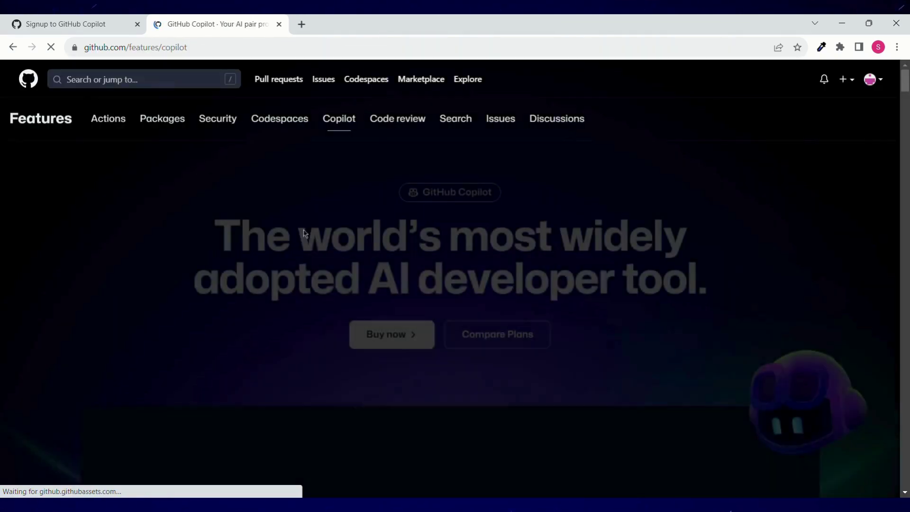
left_click(392, 337)
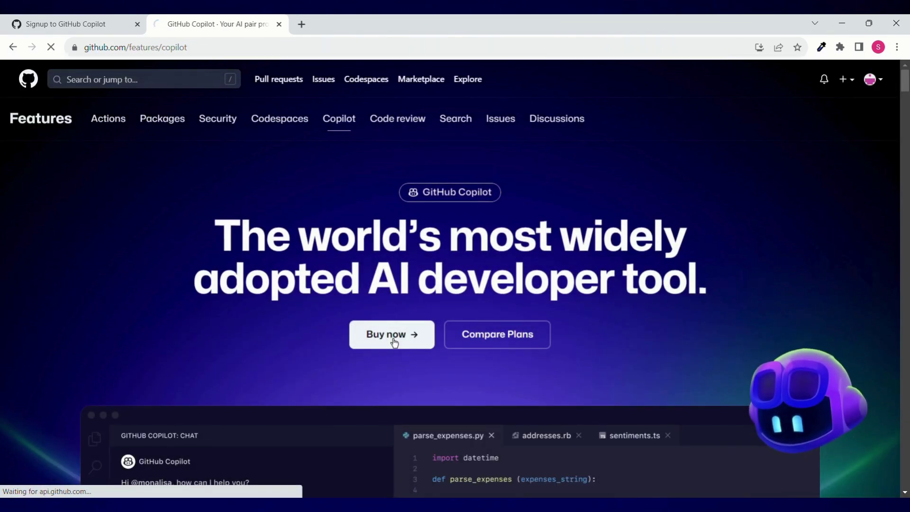
scroll(396, 345, "down", 3)
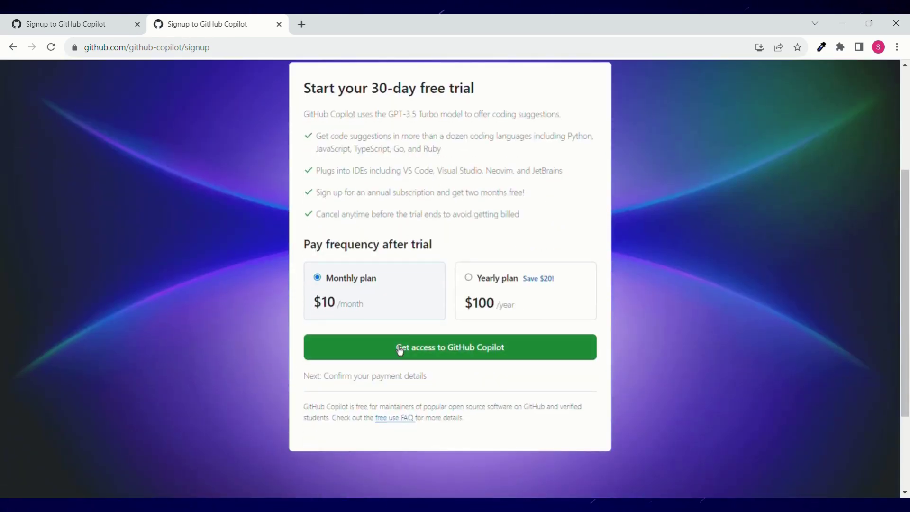
Continue with the Monthly $10 plan and choose PayPal account as the payment method.
left_click(400, 347)
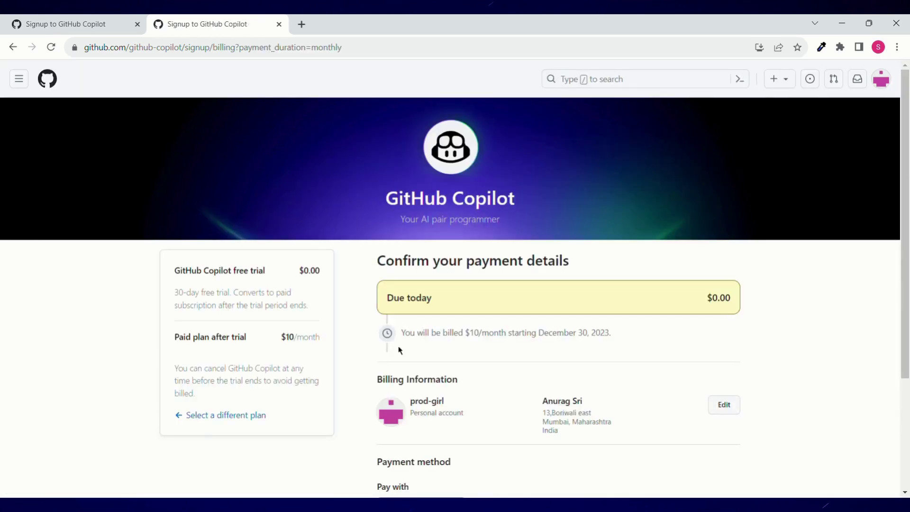
scroll(399, 349, "down", 2)
scroll(399, 350, "down", 1)
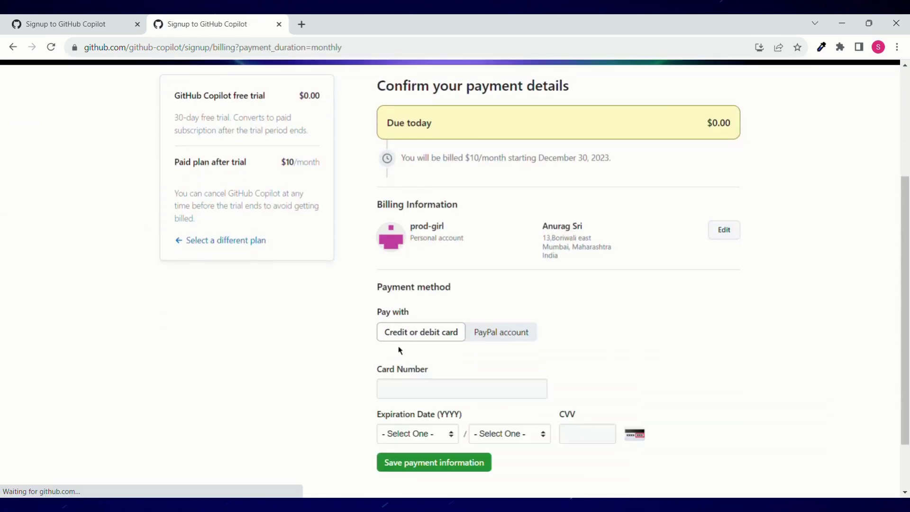
scroll(399, 350, "down", 1)
left_click(511, 271)
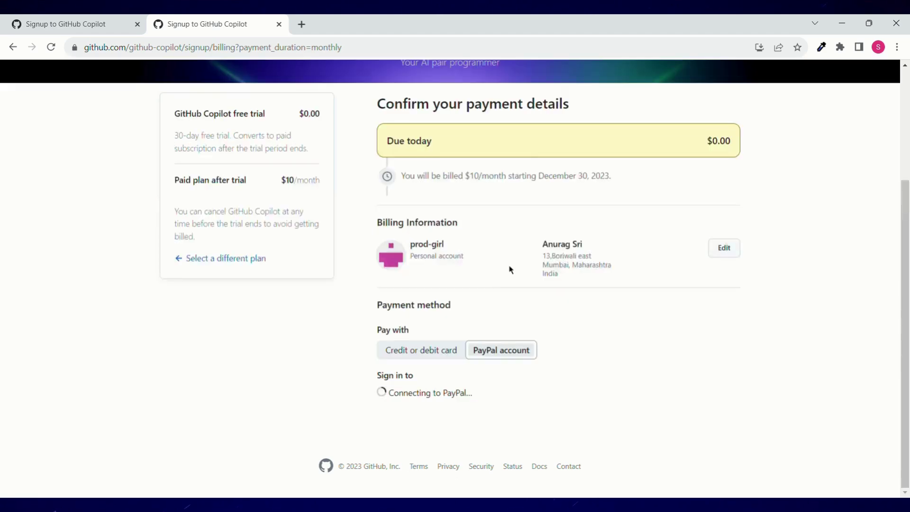